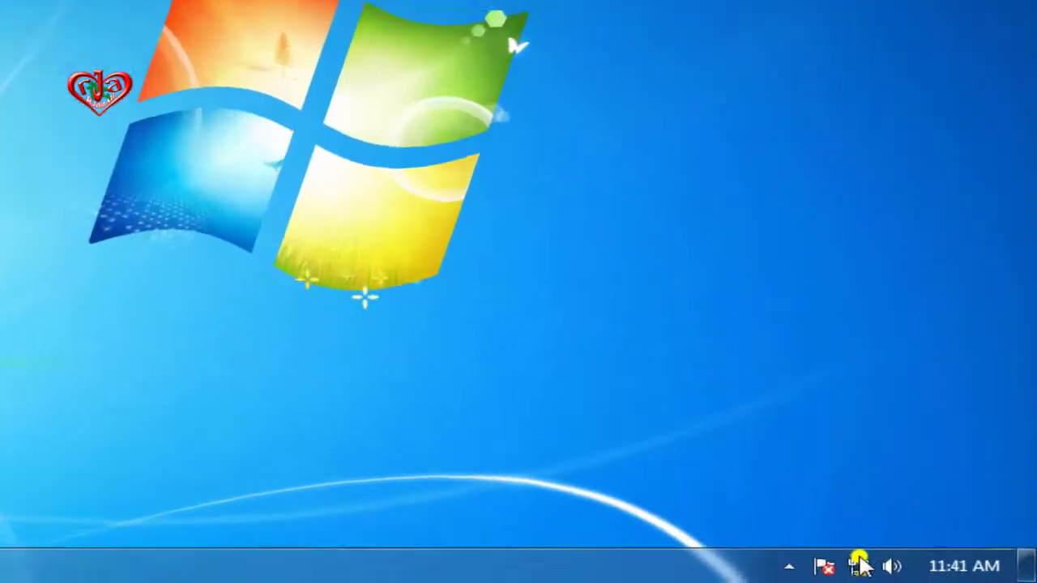
# Open the Network and Sharing Center from the tray network icon, glance at adapter settings, and return.
pyautogui.moveTo(911, 573)
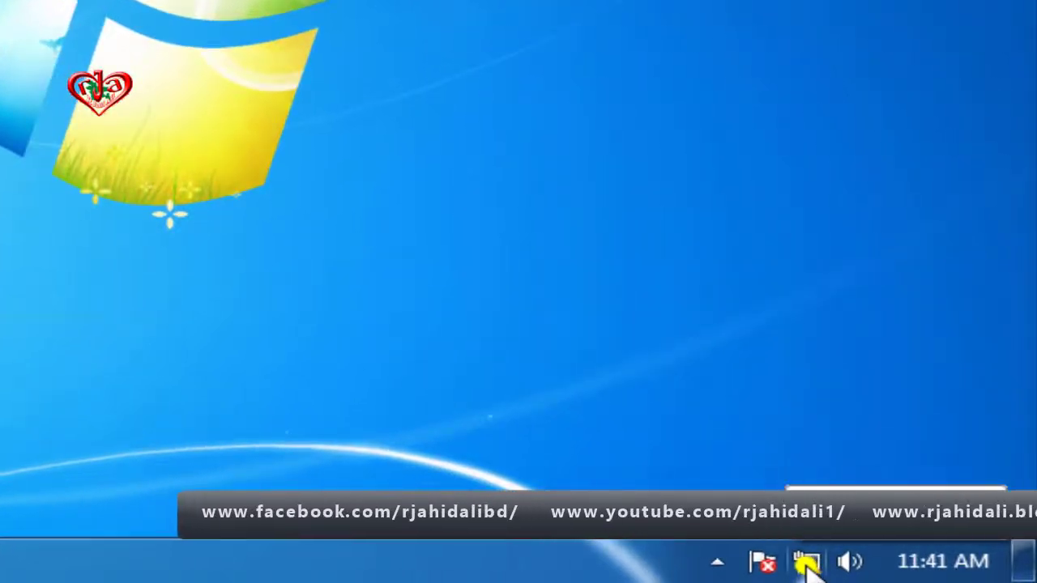
pyautogui.rightClick(808, 567)
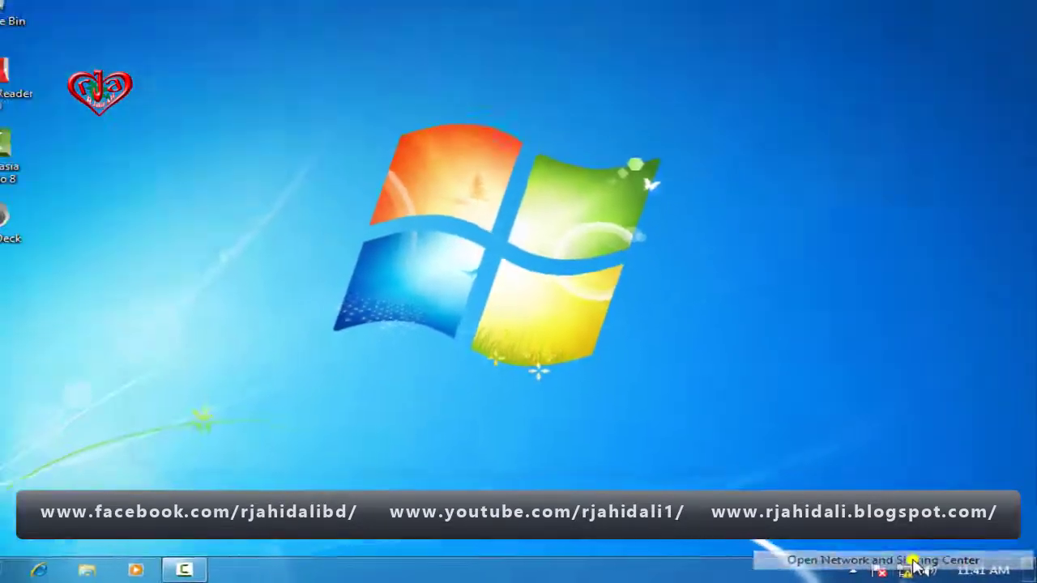
pyautogui.click(842, 555)
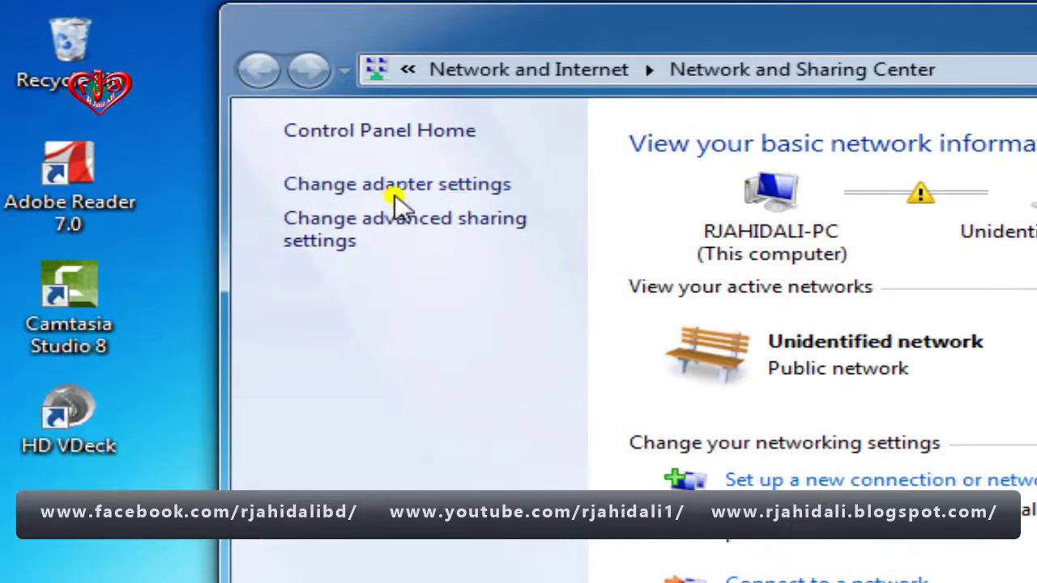
pyautogui.click(420, 188)
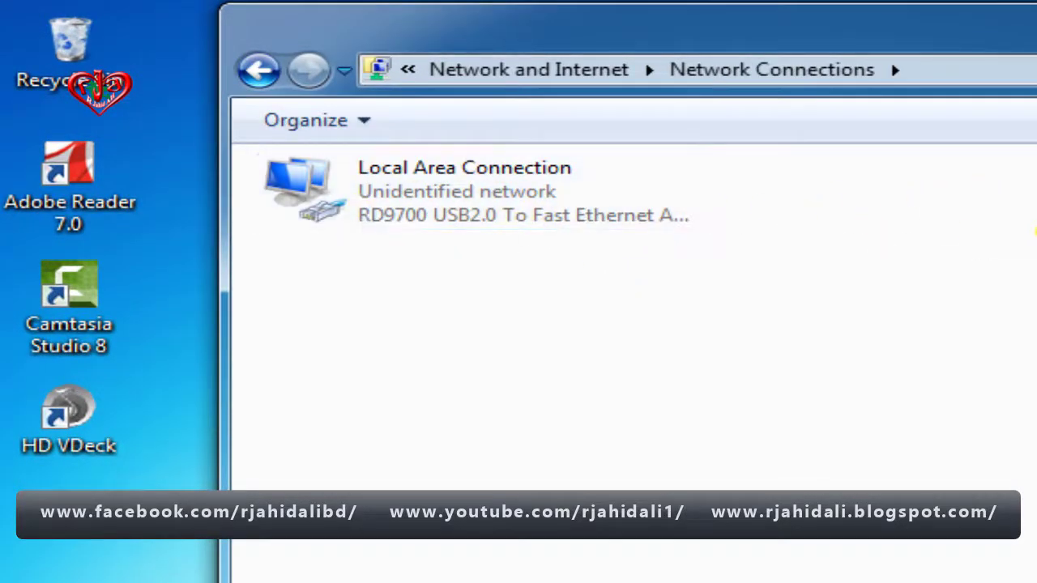
pyautogui.click(261, 71)
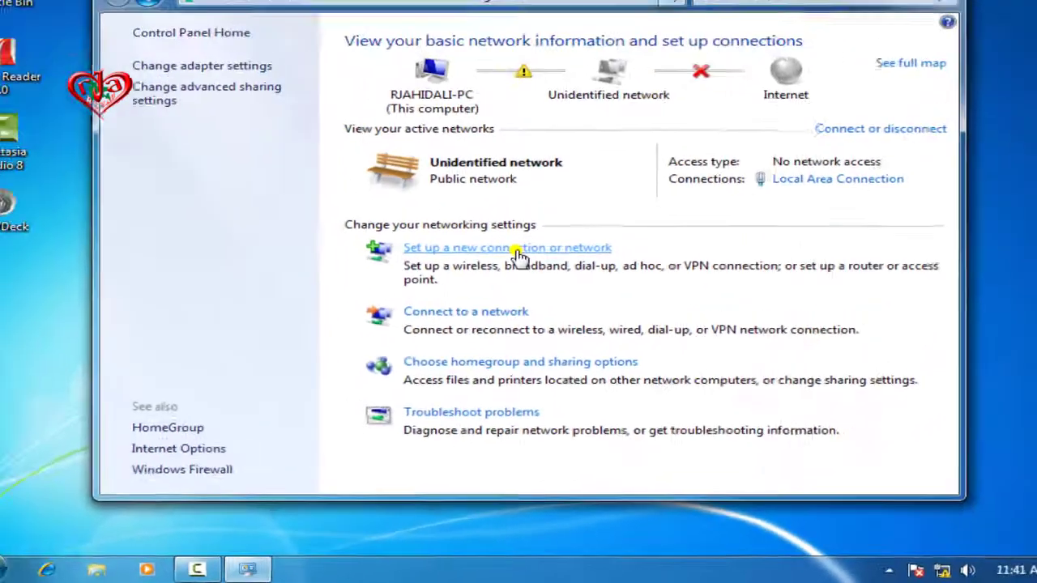
# Start a Connect to the Internet setup, show all connection options, and pick Broadband (PPPoE).
pyautogui.click(519, 255)
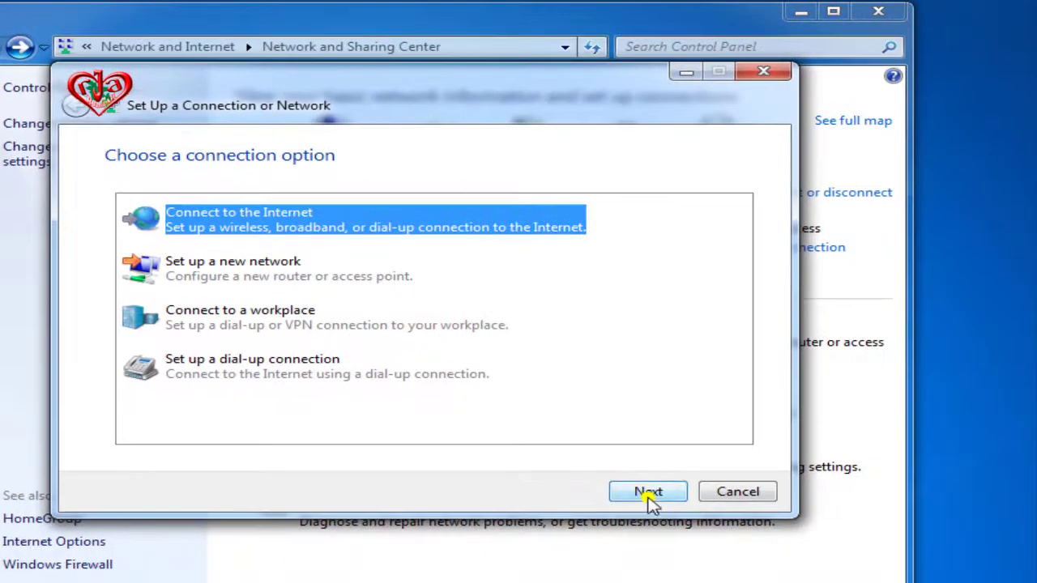
pyautogui.click(648, 493)
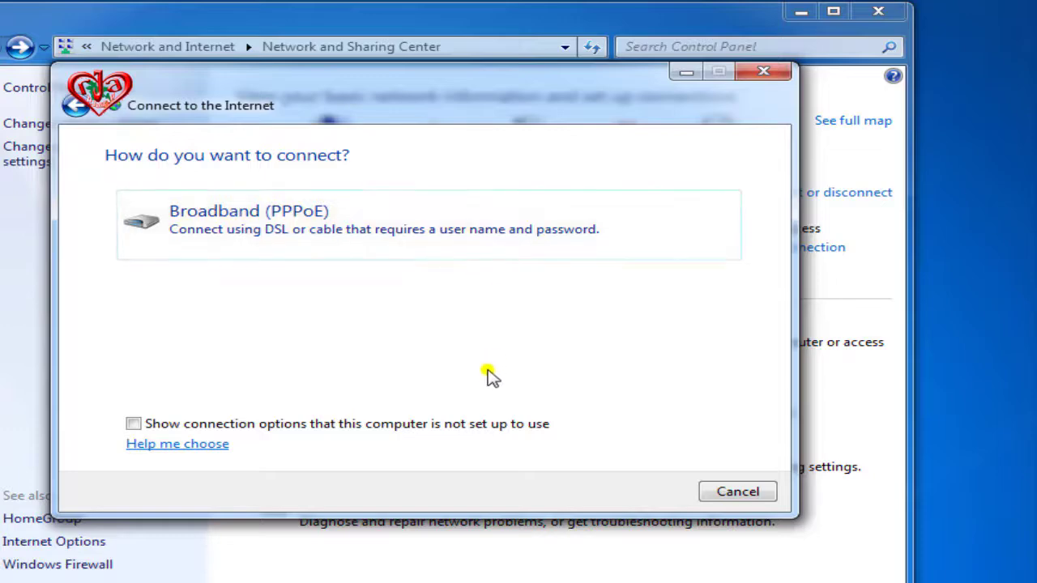
pyautogui.click(133, 424)
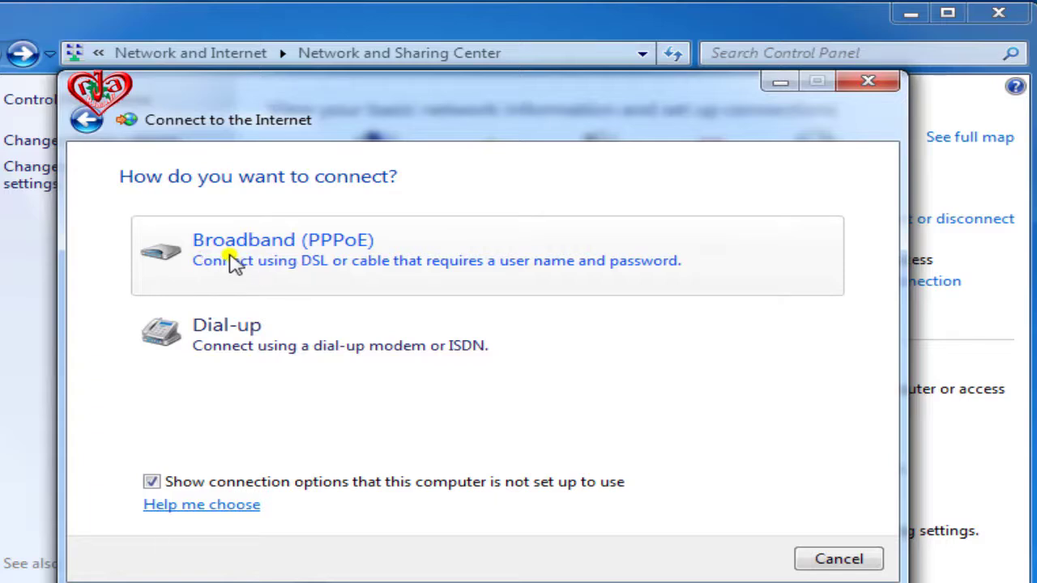
pyautogui.click(233, 261)
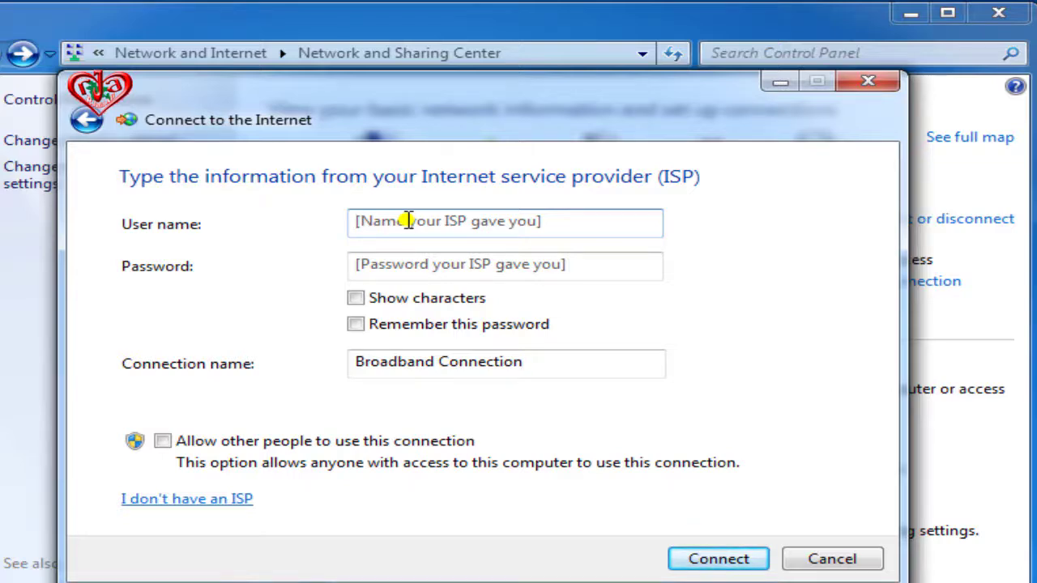
# Enter the ISP user name and password, show characters, allow other users, then create the connection.
pyautogui.write('jahid')
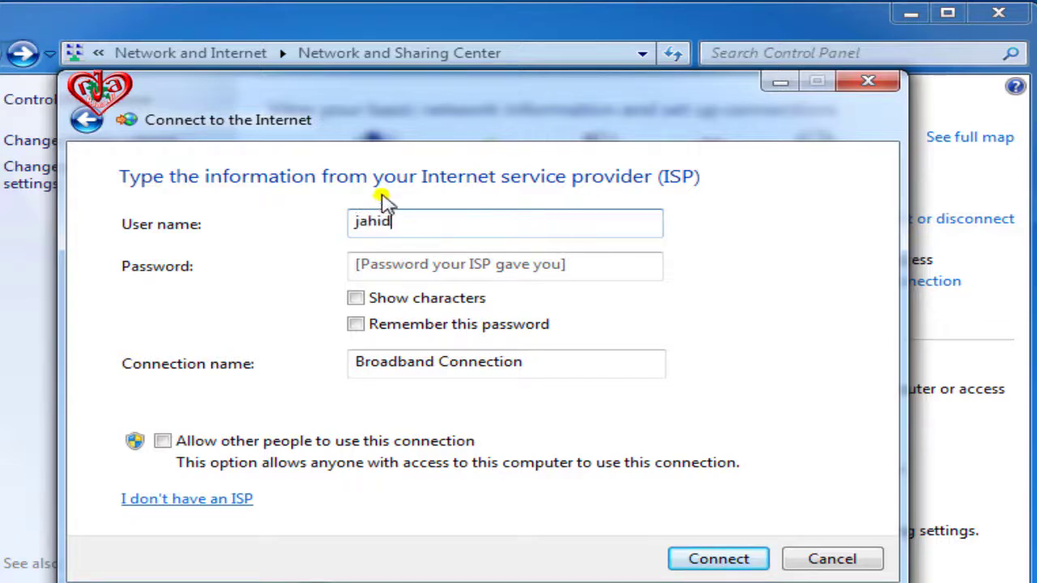
pyautogui.click(427, 265)
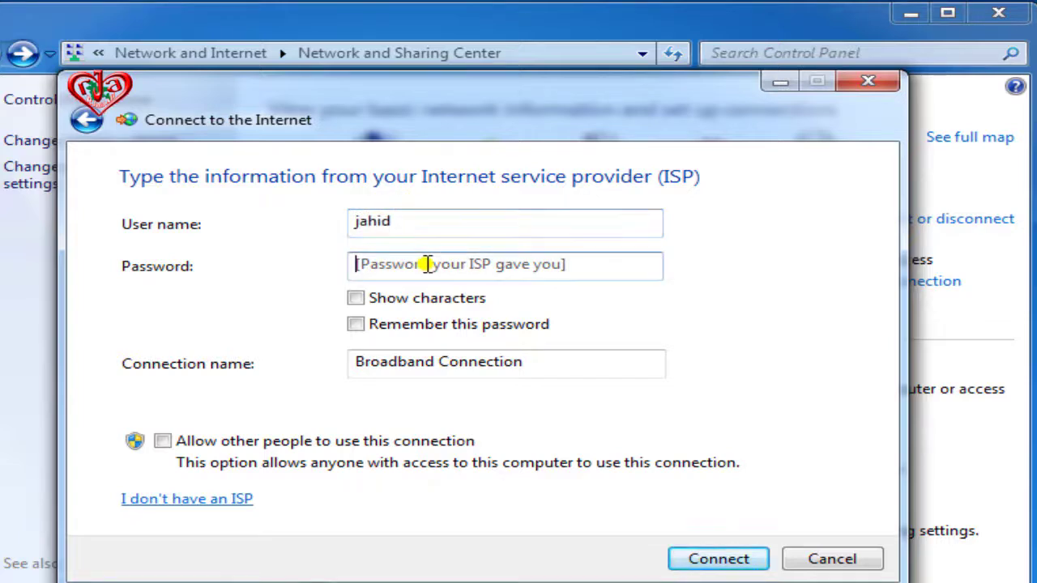
pyautogui.write('j')
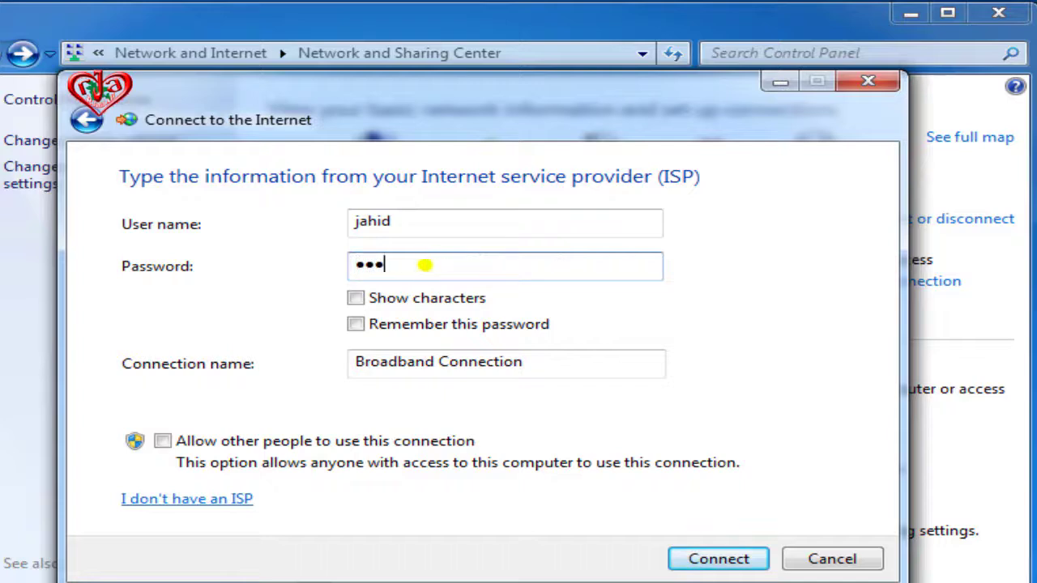
pyautogui.click(369, 298)
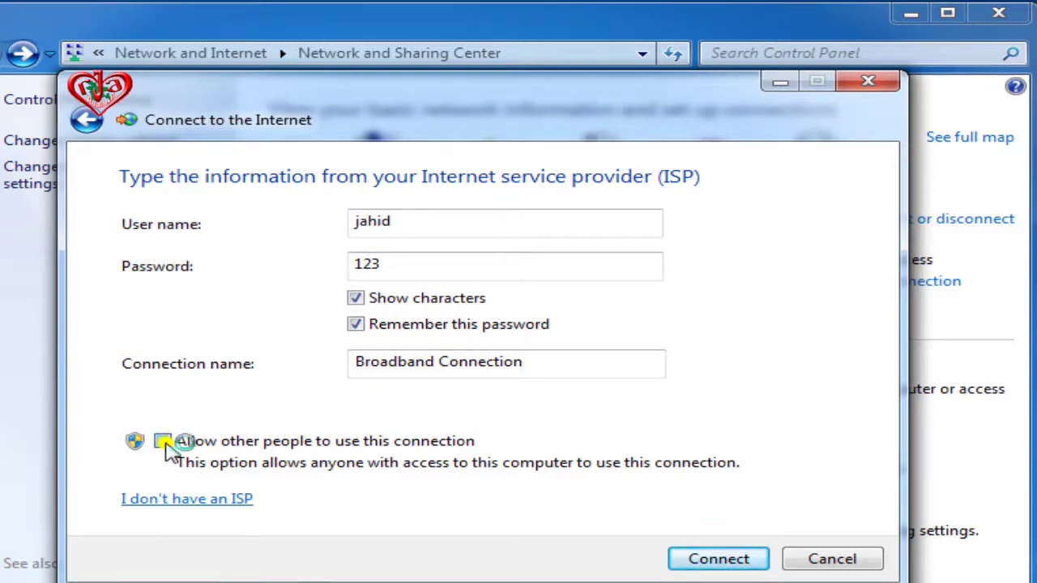
pyautogui.click(163, 442)
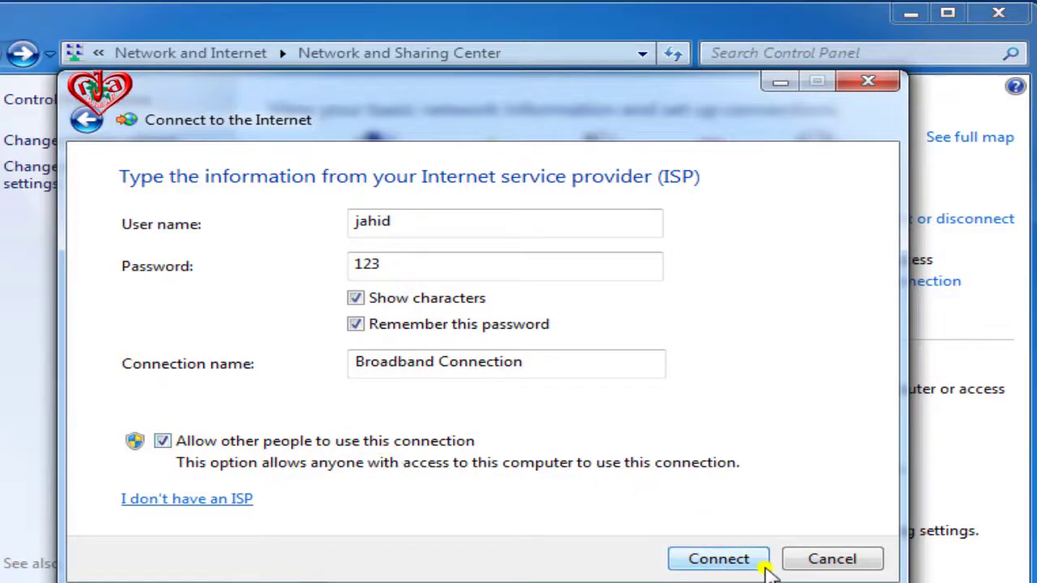
pyautogui.click(734, 566)
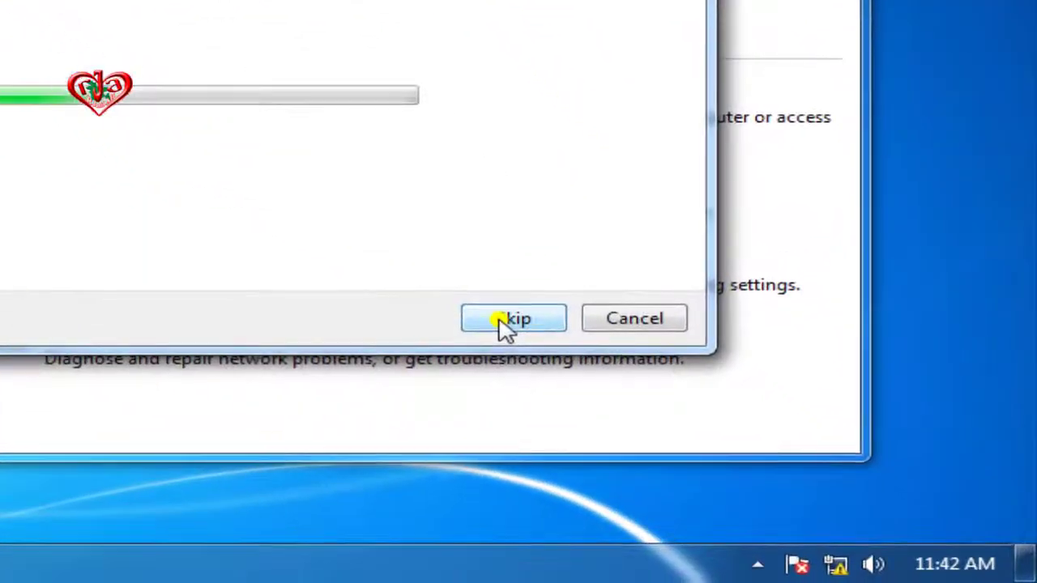
# Wait for Broadband Connection to finish connecting, then close the Connect to the Internet wizard.
pyautogui.moveTo(838, 565)
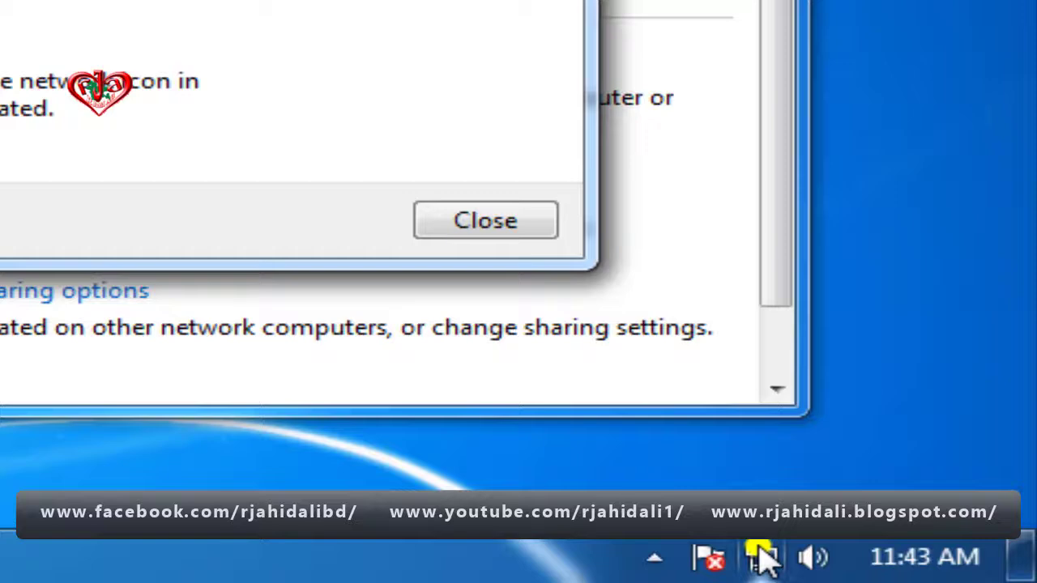
pyautogui.moveTo(892, 569)
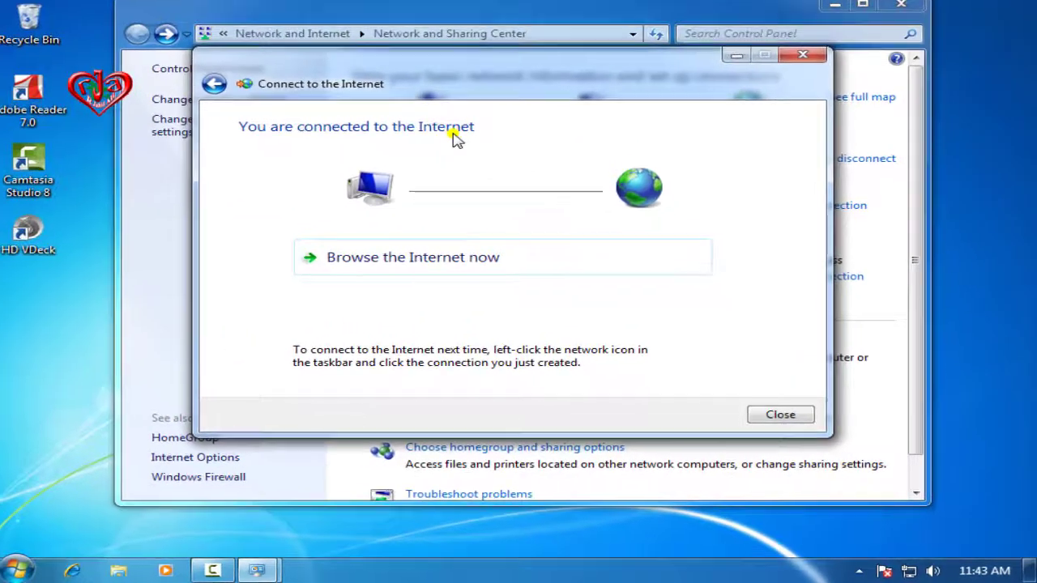
pyautogui.click(803, 55)
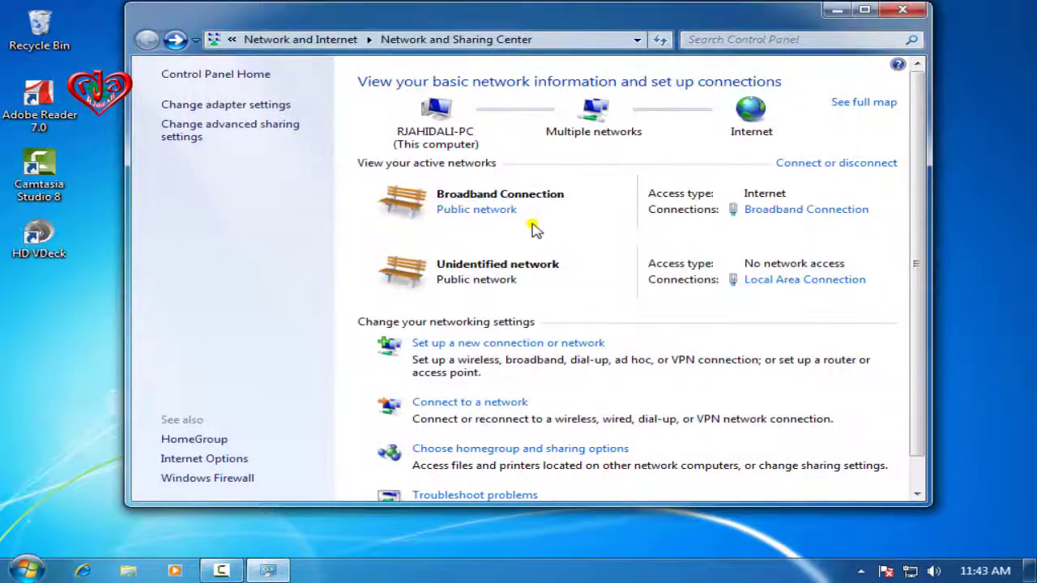
# Close the Network and Sharing Center and disconnect Broadband Connection from the tray network list.
pyautogui.click(915, 10)
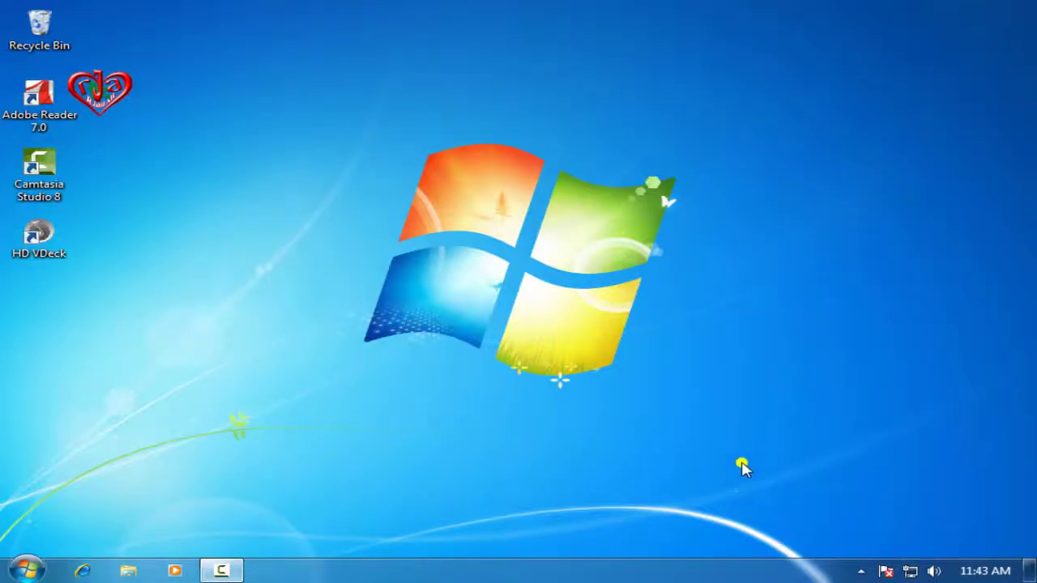
pyautogui.click(911, 573)
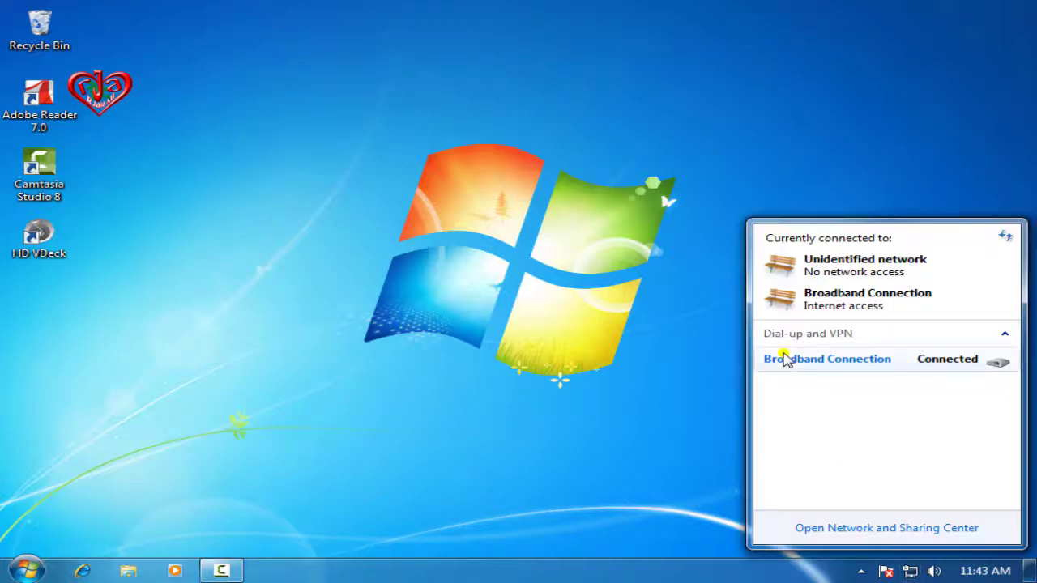
pyautogui.rightClick(942, 366)
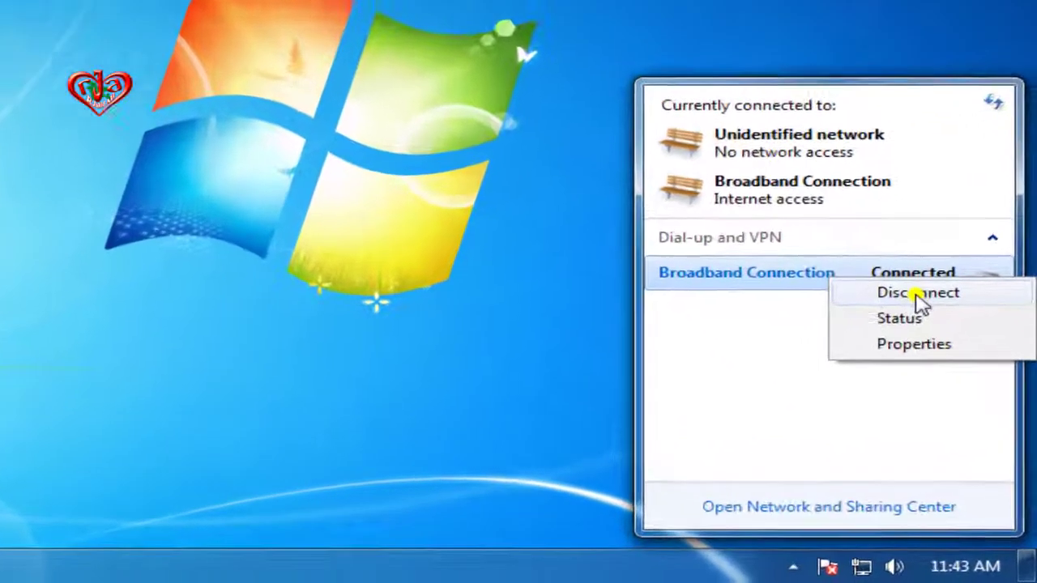
pyautogui.click(946, 370)
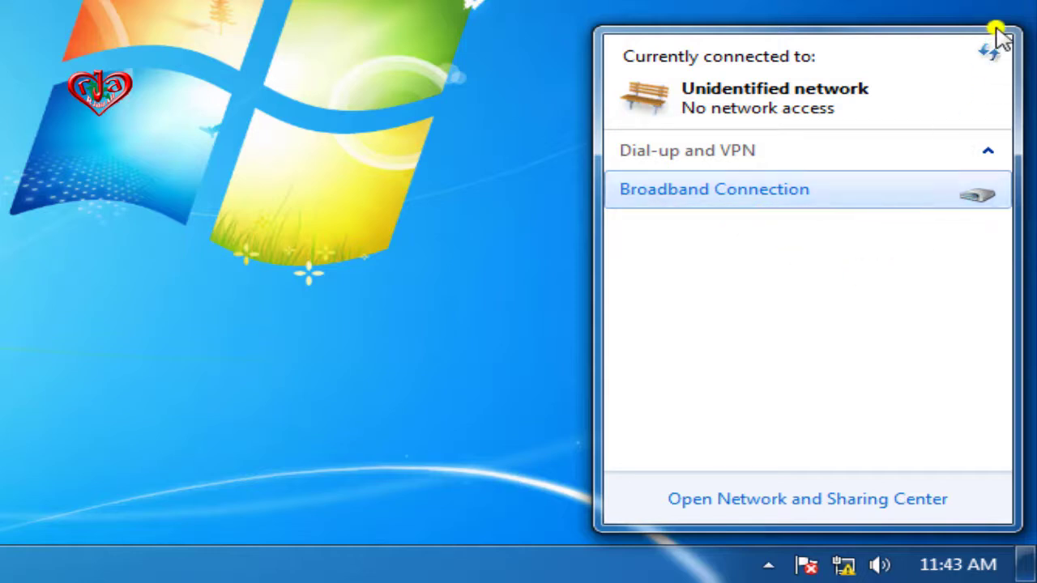
pyautogui.click(516, 479)
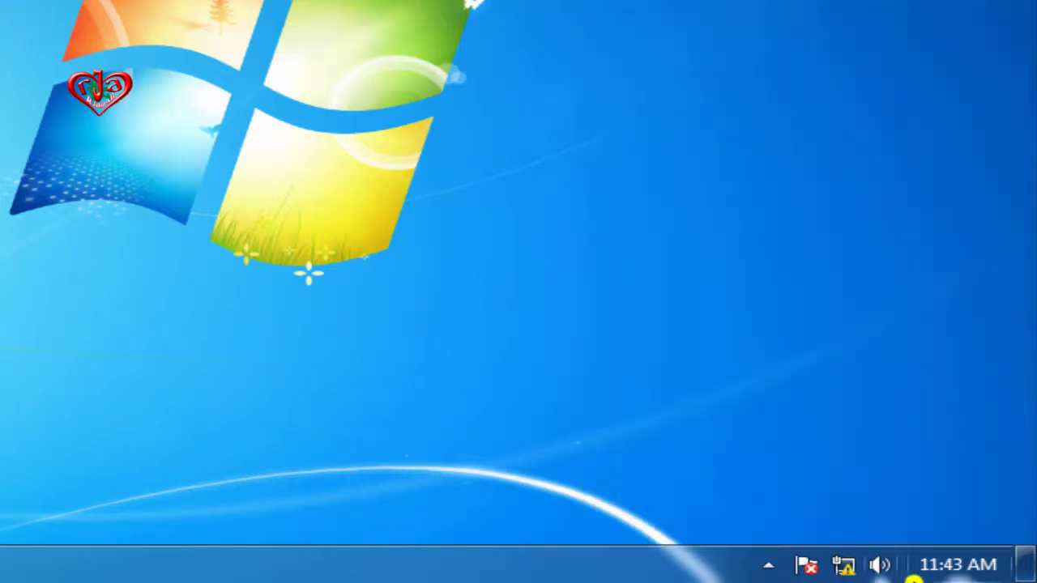
# Reconnect Broadband Connection from the tray with saved credentials and confirm it shows Connected.
pyautogui.click(845, 565)
pyautogui.click(899, 199)
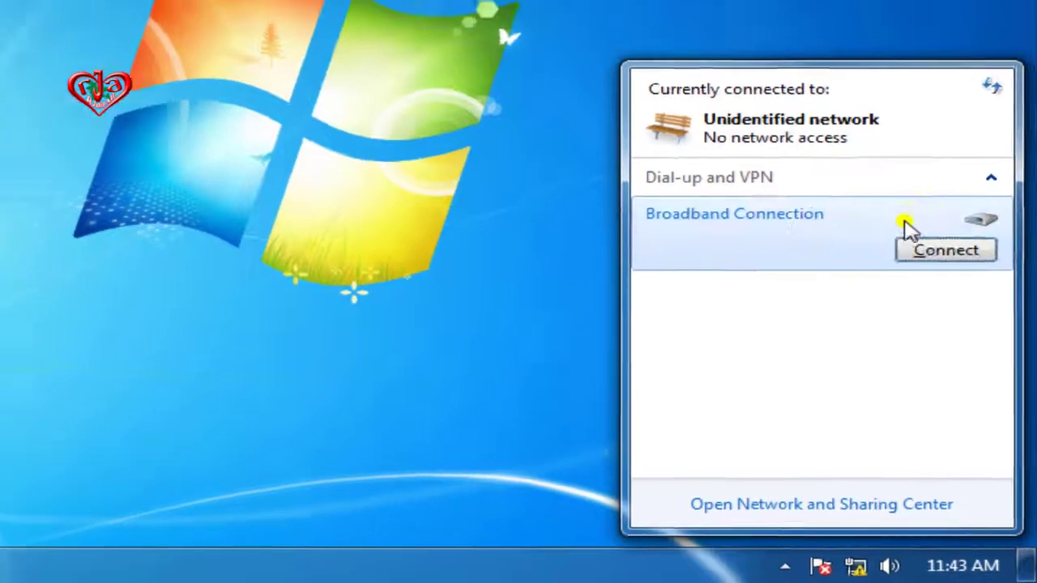
pyautogui.click(940, 228)
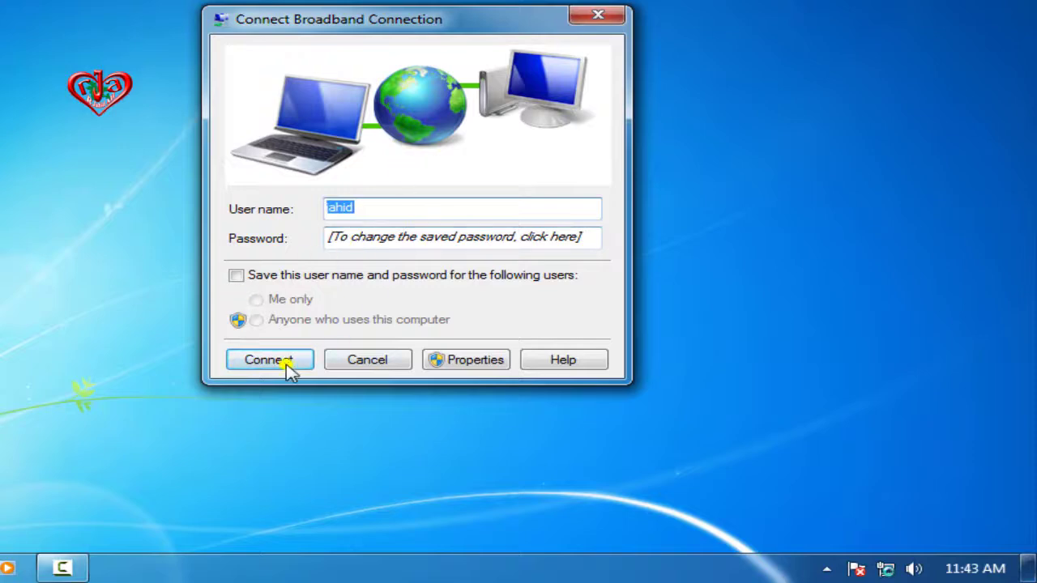
pyautogui.click(259, 363)
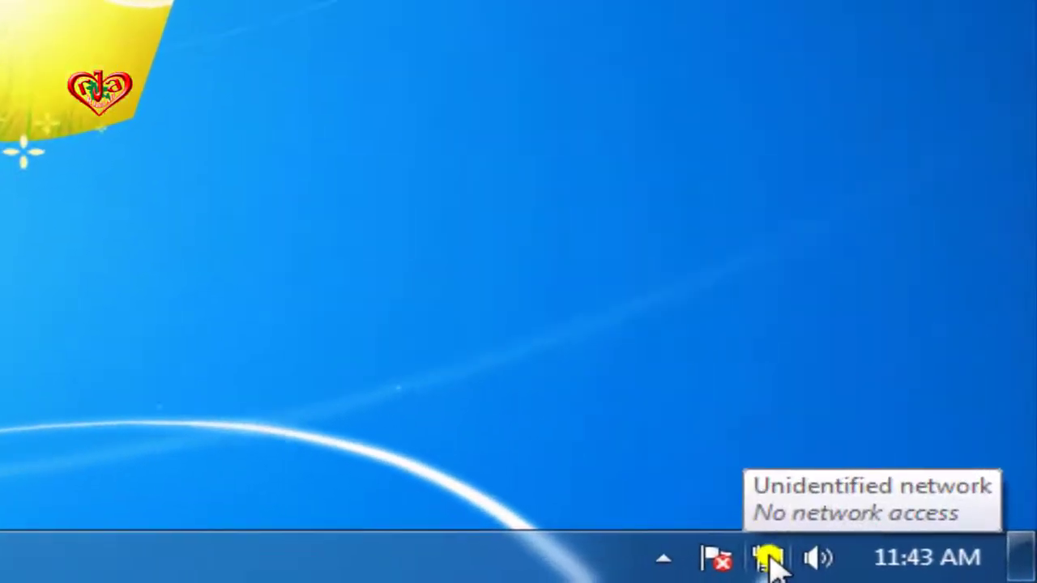
pyautogui.click(783, 558)
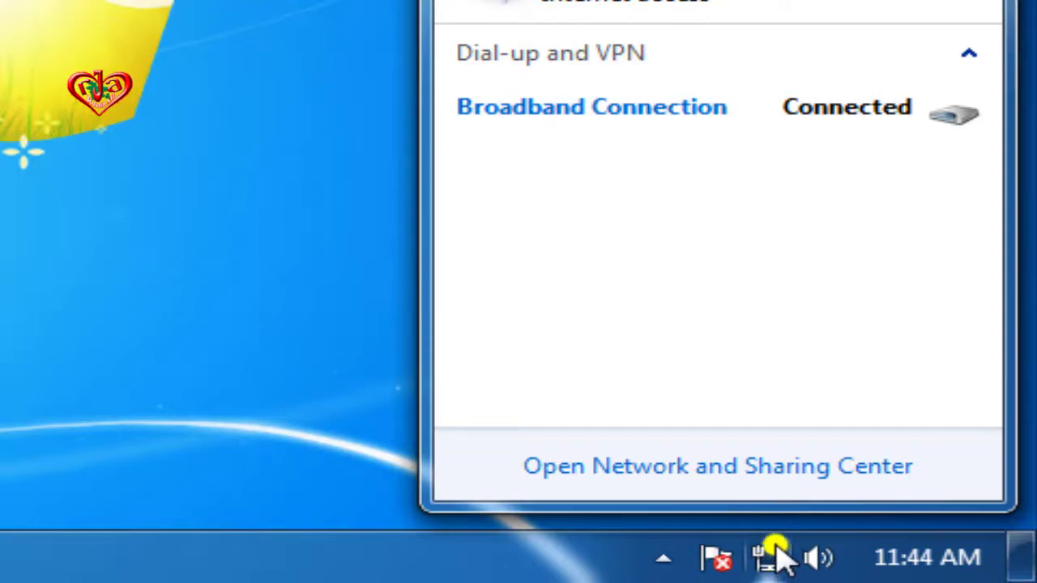
pyautogui.click(777, 557)
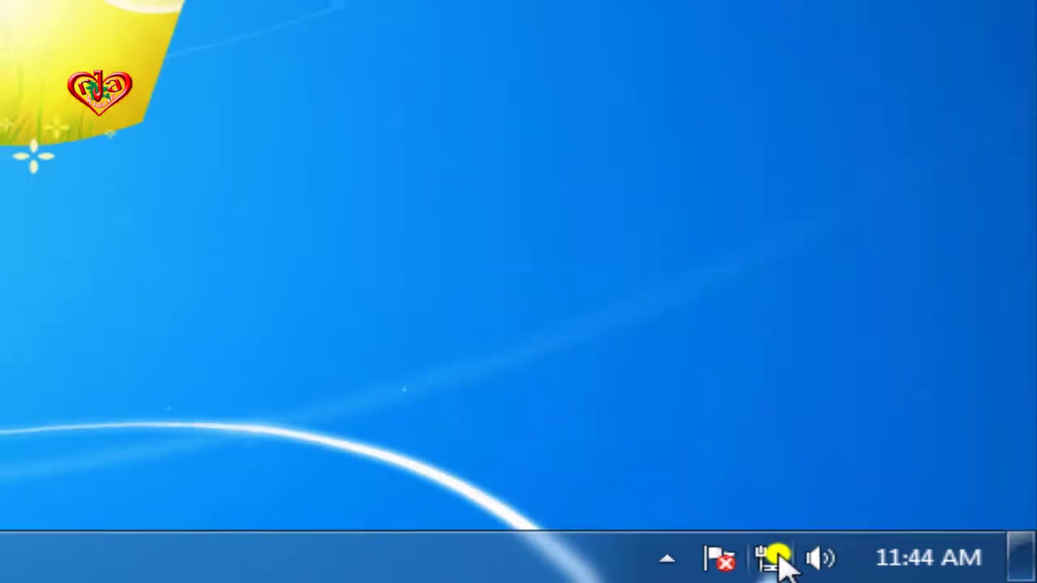
pyautogui.click(774, 557)
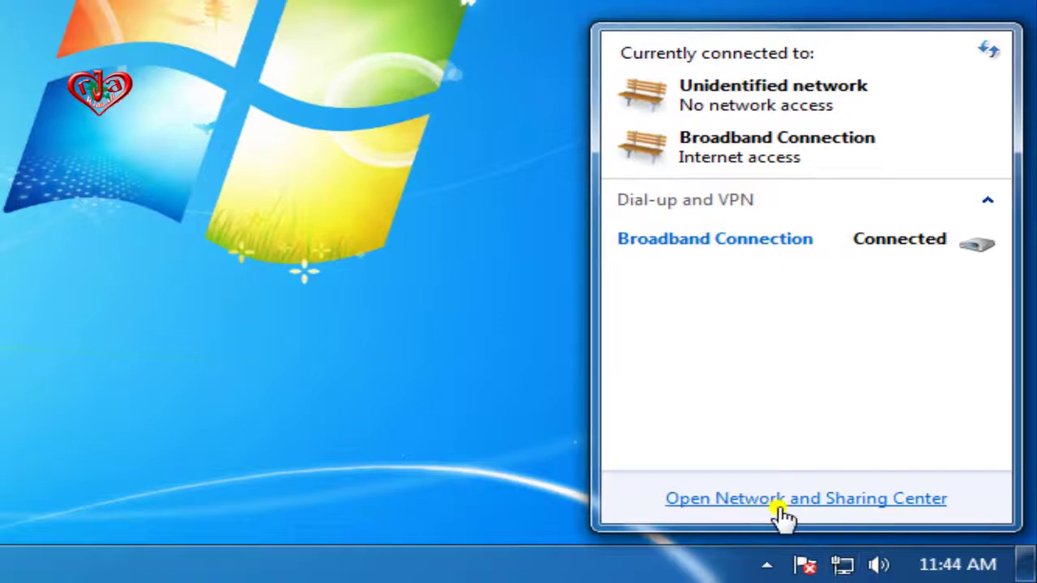
# Open Network Connections through Change adapter settings and refresh the connections list.
pyautogui.click(829, 500)
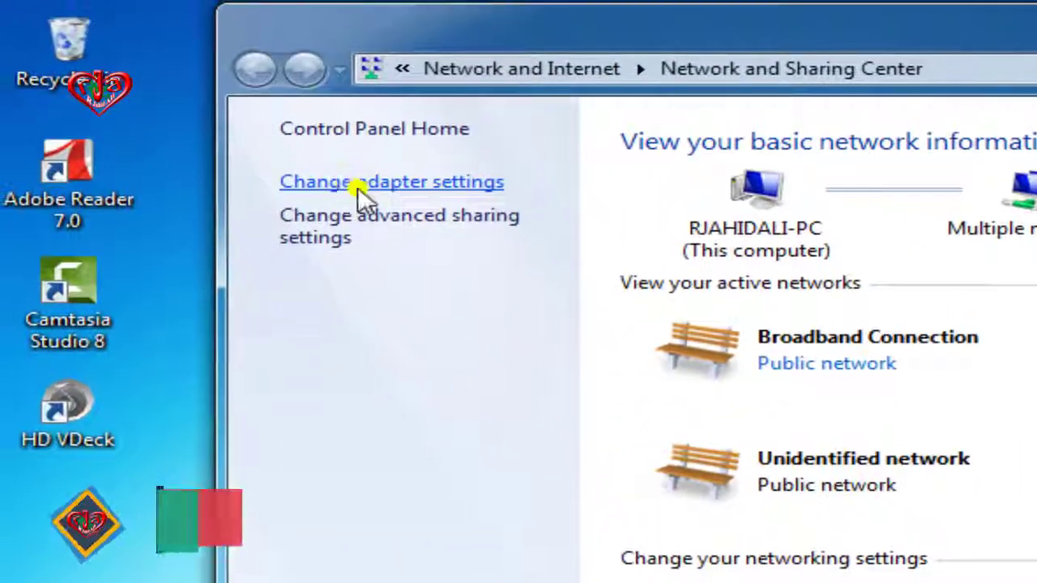
pyautogui.click(357, 183)
pyautogui.rightClick(518, 306)
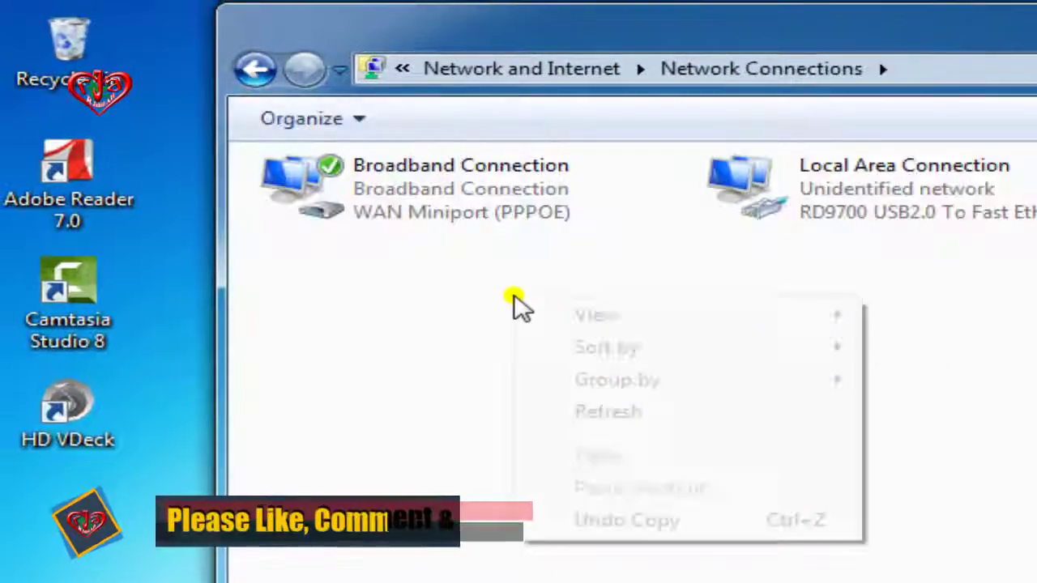
pyautogui.click(626, 407)
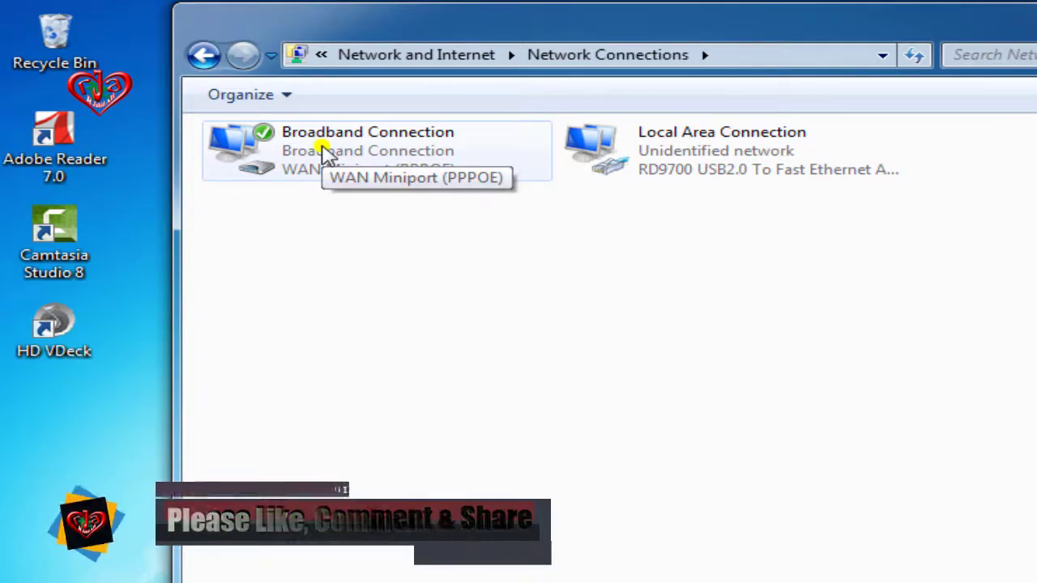
# Disconnect Broadband Connection from its right-click menu in Network Connections.
pyautogui.click(322, 154)
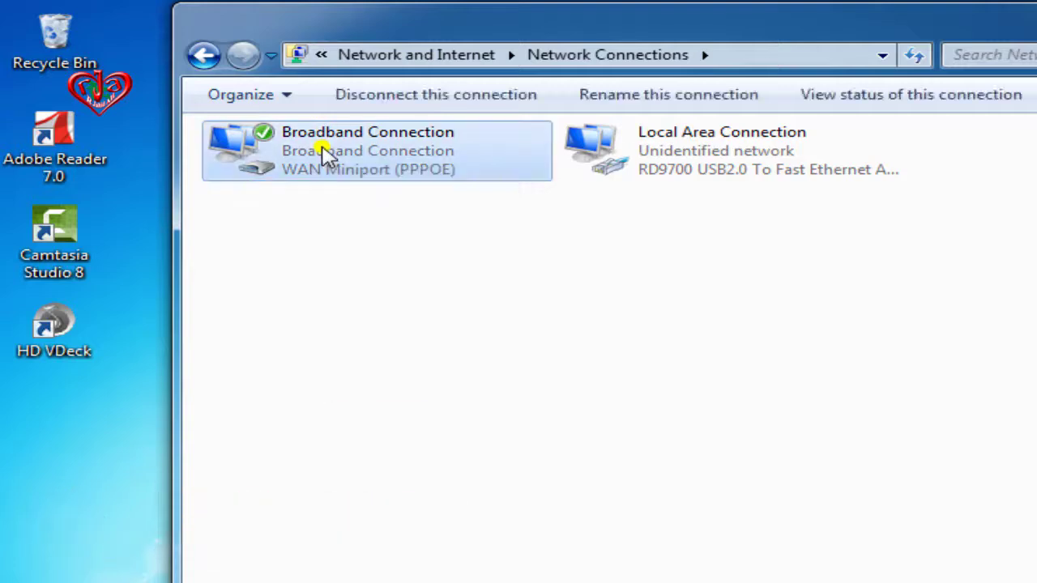
pyautogui.rightClick(322, 154)
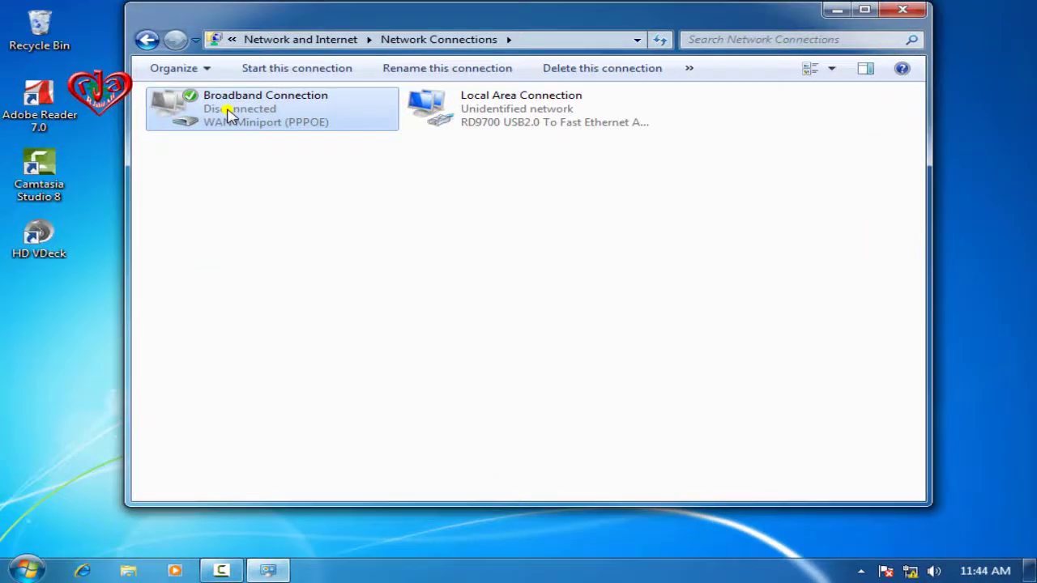
pyautogui.rightClick(229, 116)
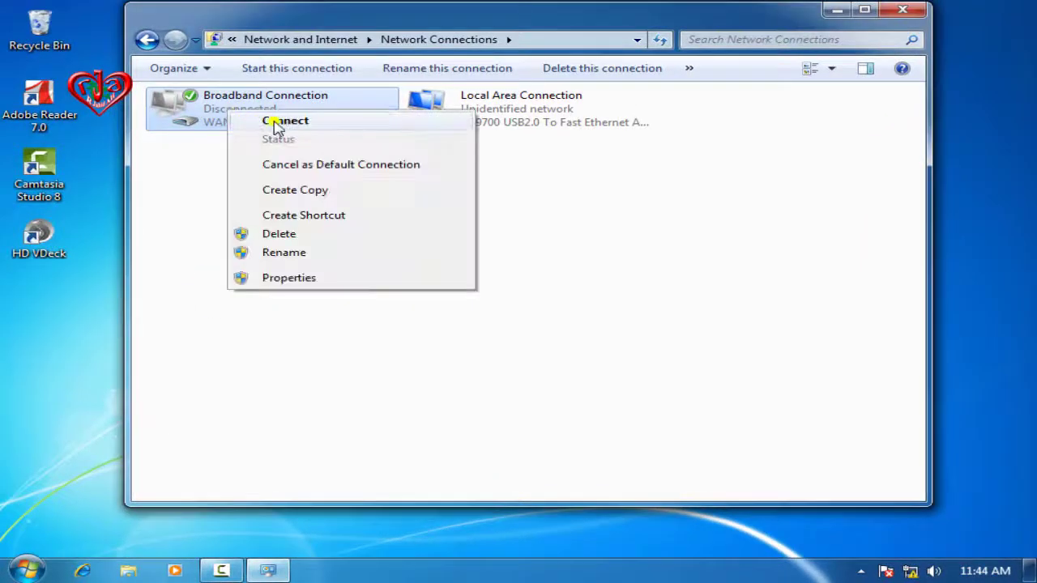
# Try reconnecting Broadband Connection from Network Connections, which fails with Error 691.
pyautogui.click(285, 126)
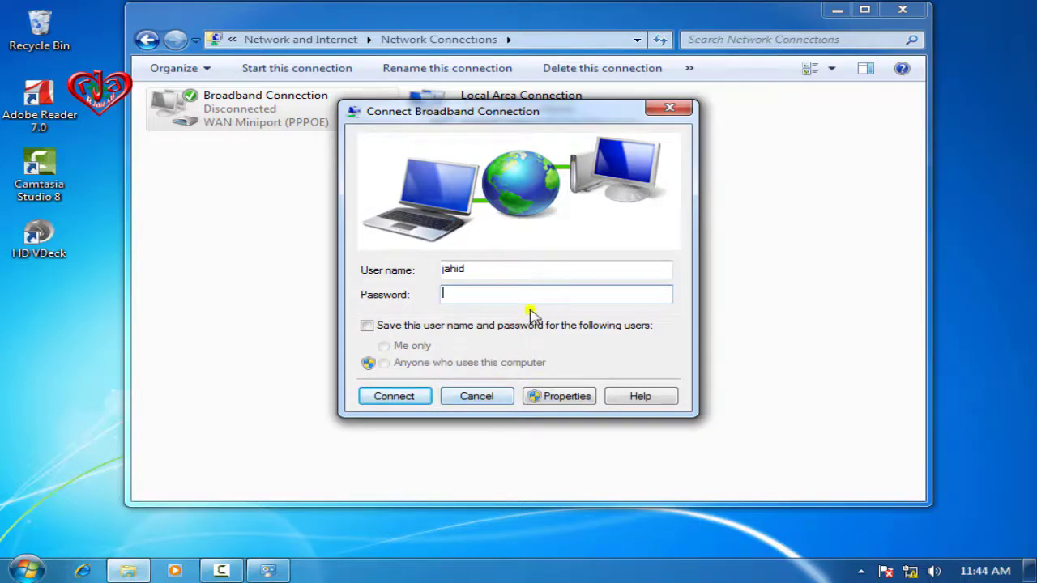
pyautogui.click(394, 402)
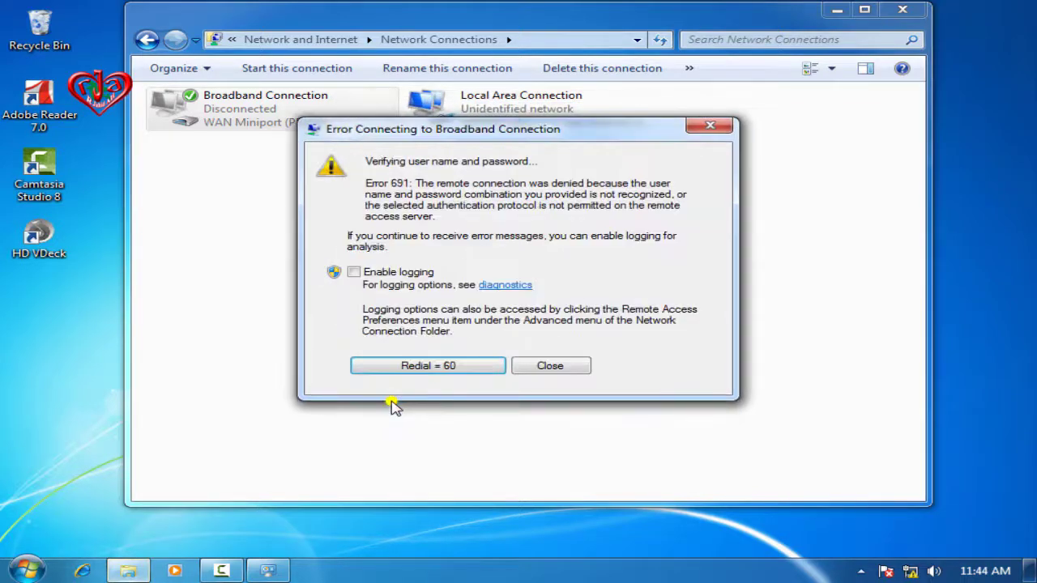